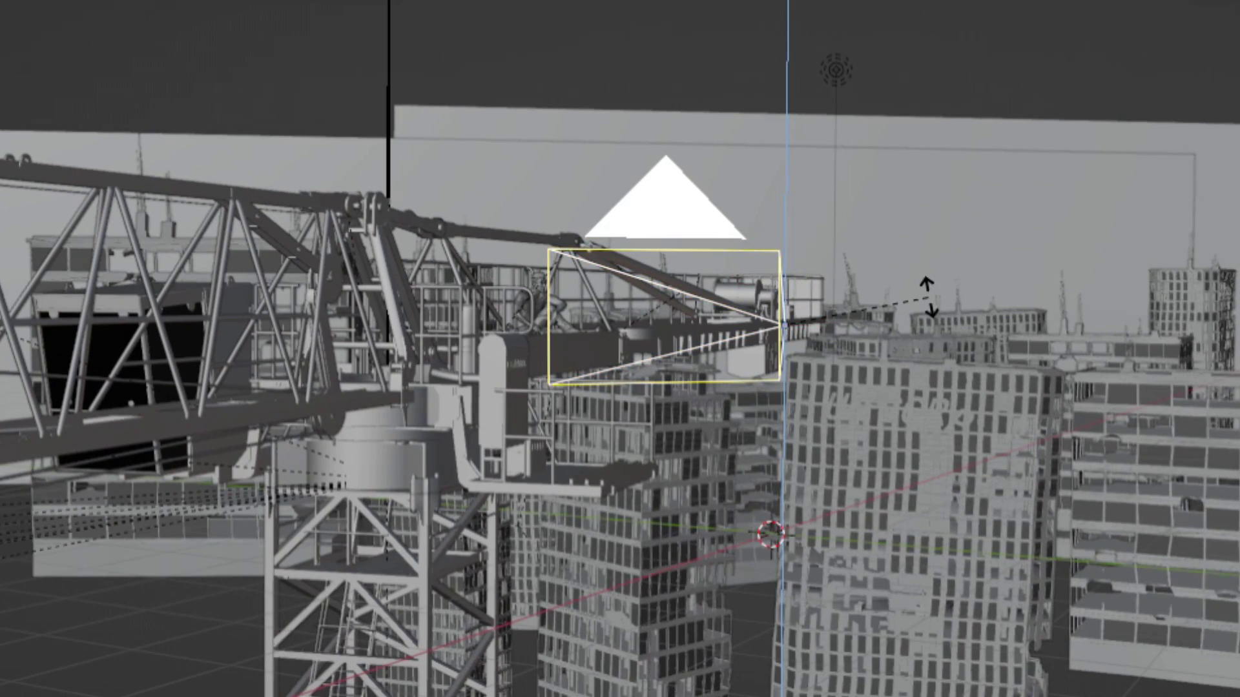
# - Rotate the camera about the global Z axis and insert a keyframe for it at frame 1
pyautogui.click(985, 414)
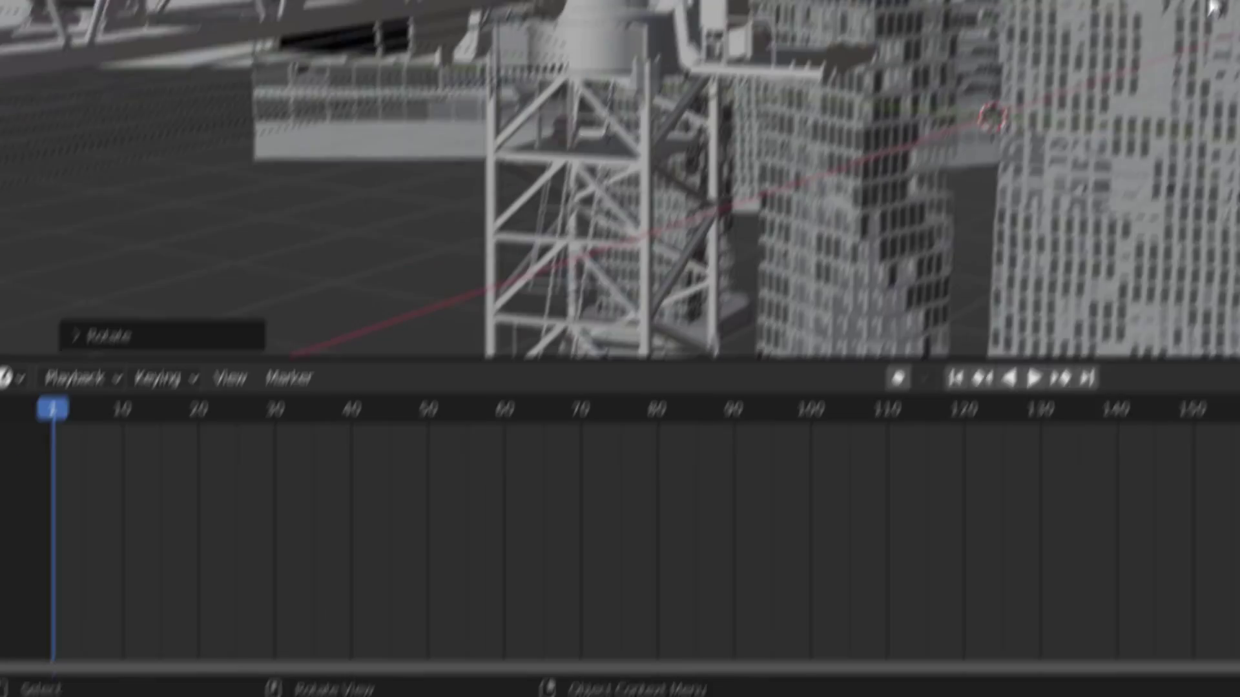
pyautogui.press('i')
pyautogui.click(1080, 119)
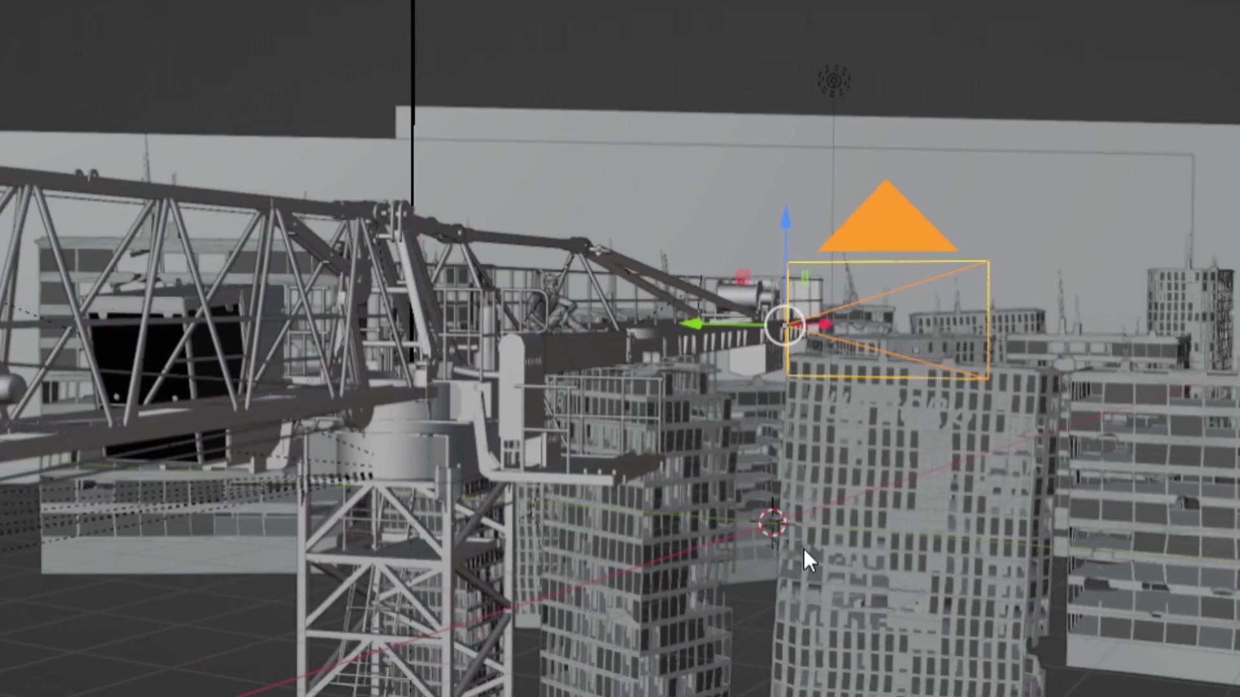
# - Turn the camera about the Z axis to its end direction, keyframe it at frame 90, and scrub back through the pan
pyautogui.press('r')
pyautogui.press('z')
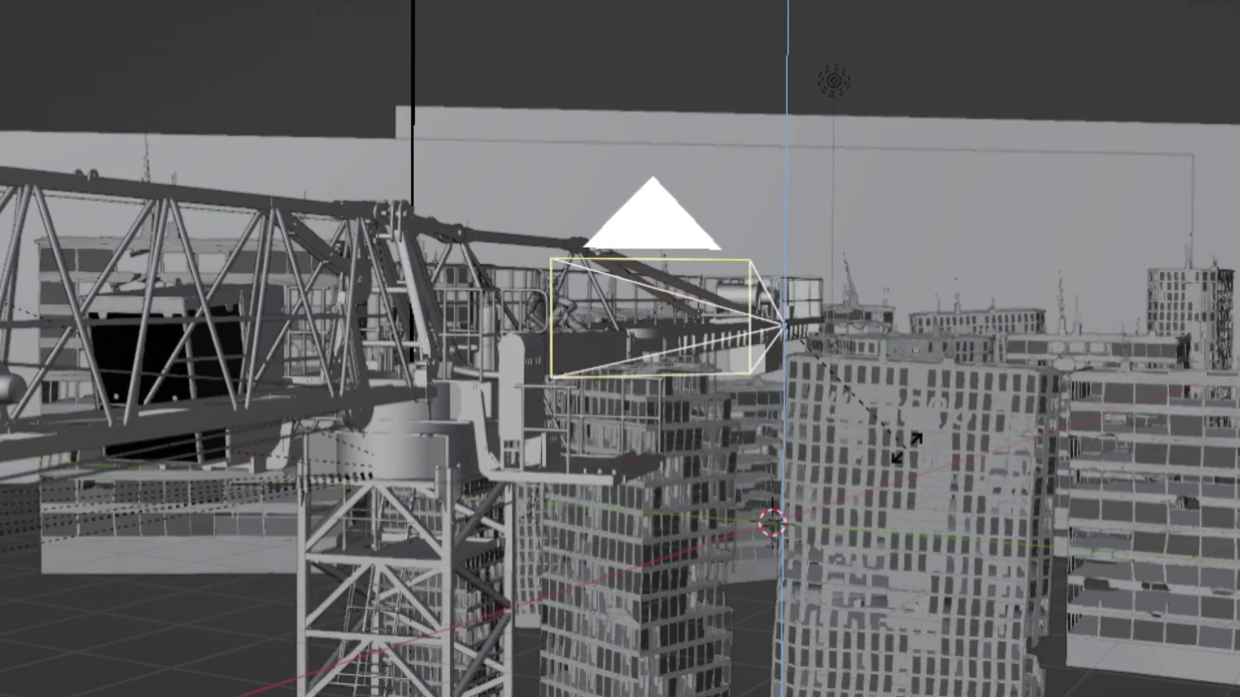
pyautogui.click(907, 447)
pyautogui.press('i')
pyautogui.click(610, 452)
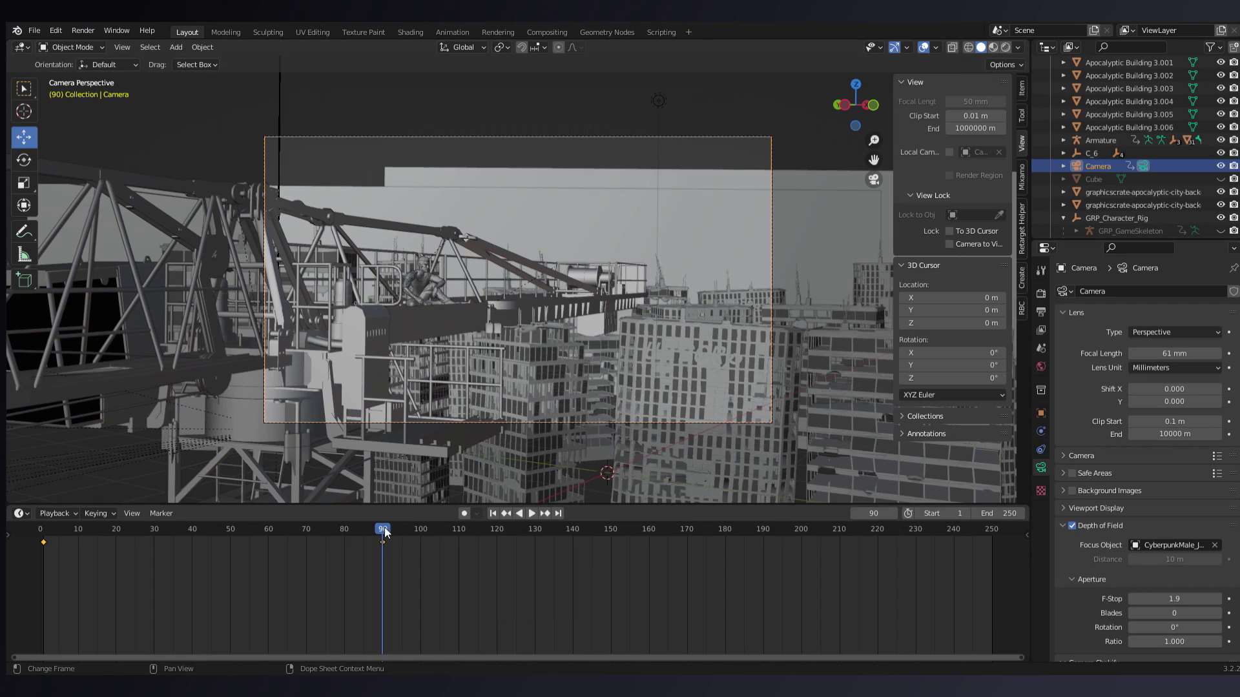
pyautogui.moveTo(361, 531); pyautogui.dragTo(84, 523)
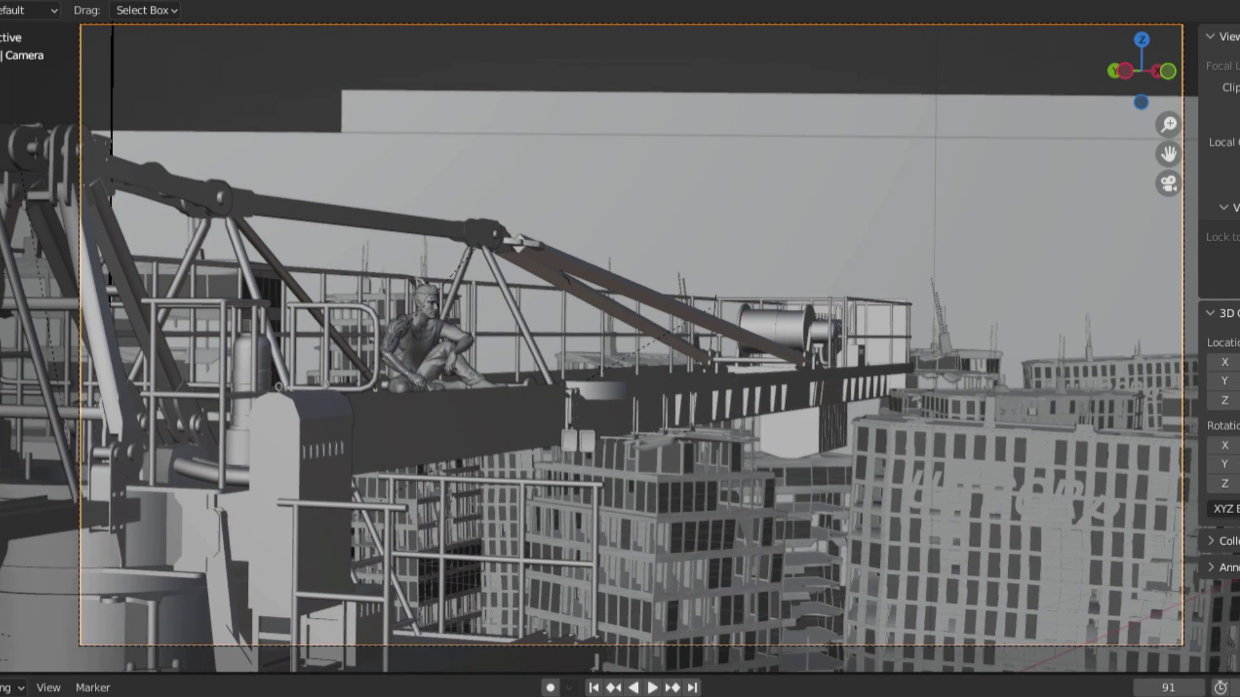
# - Select the camera's Z Euler Rotation curve in the graph editor and fit its keyframes in view
pyautogui.click(864, 49)
pyautogui.click(415, 166)
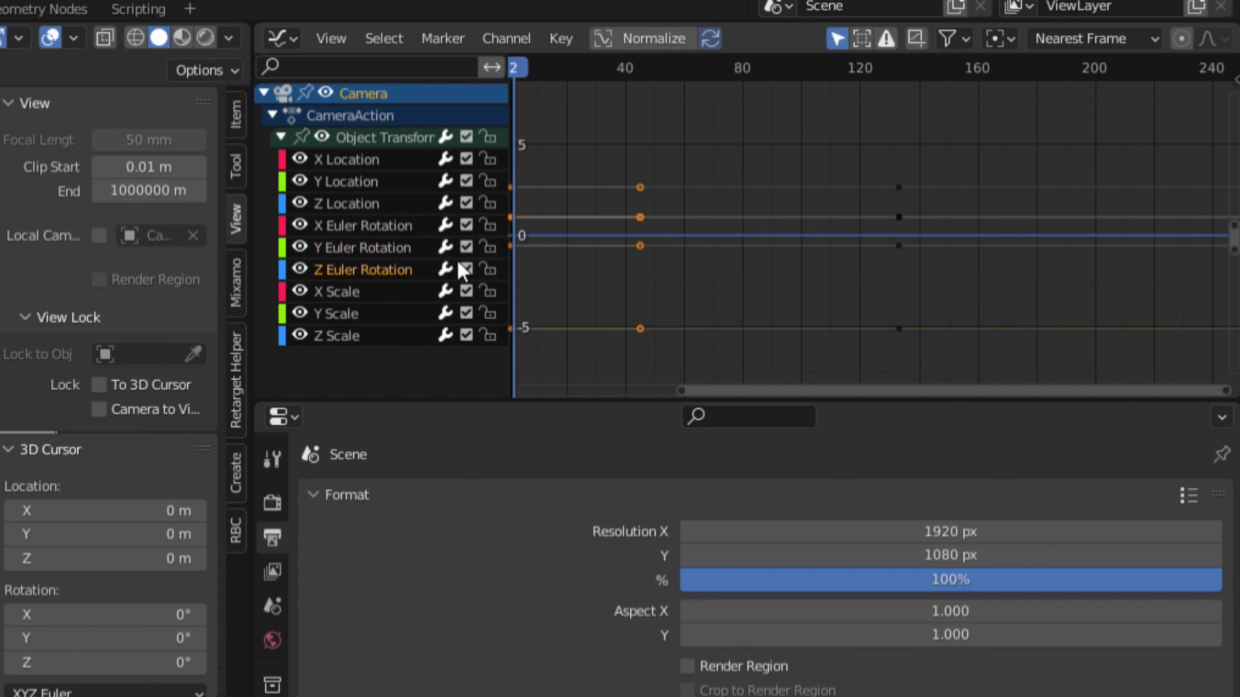
pyautogui.press('Home')
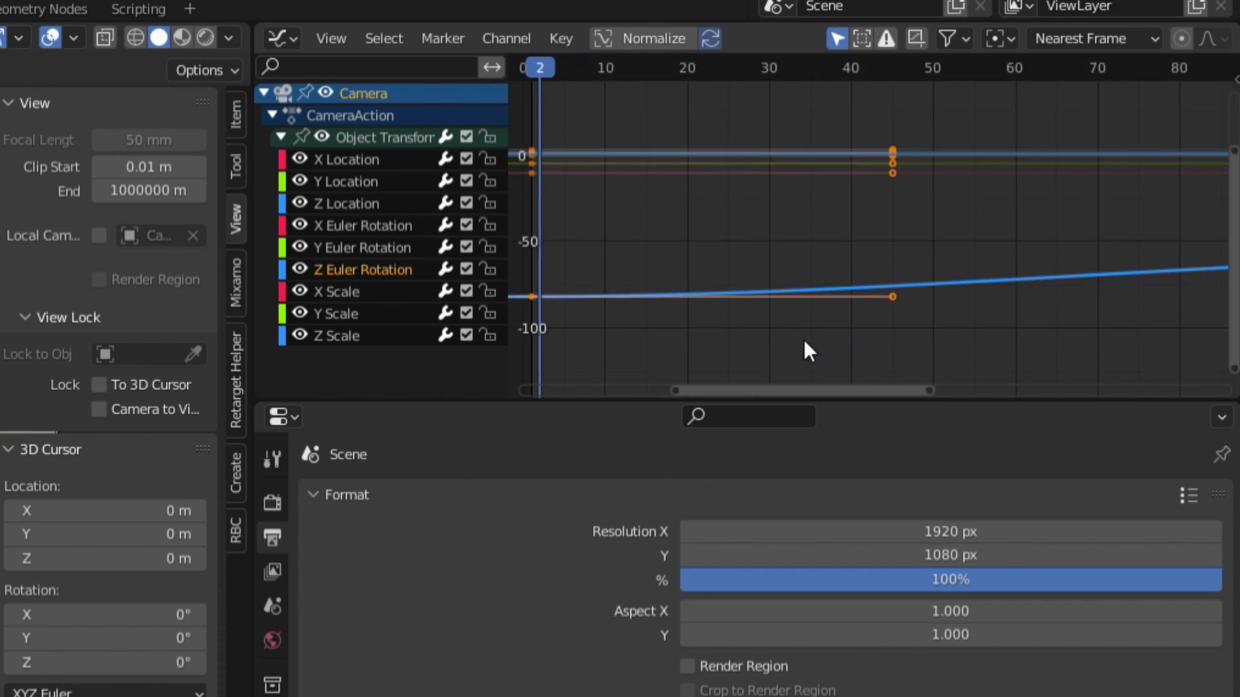
pyautogui.moveTo(992, 247); pyautogui.dragTo(720, 311, button='middle')
pyautogui.click(704, 311)
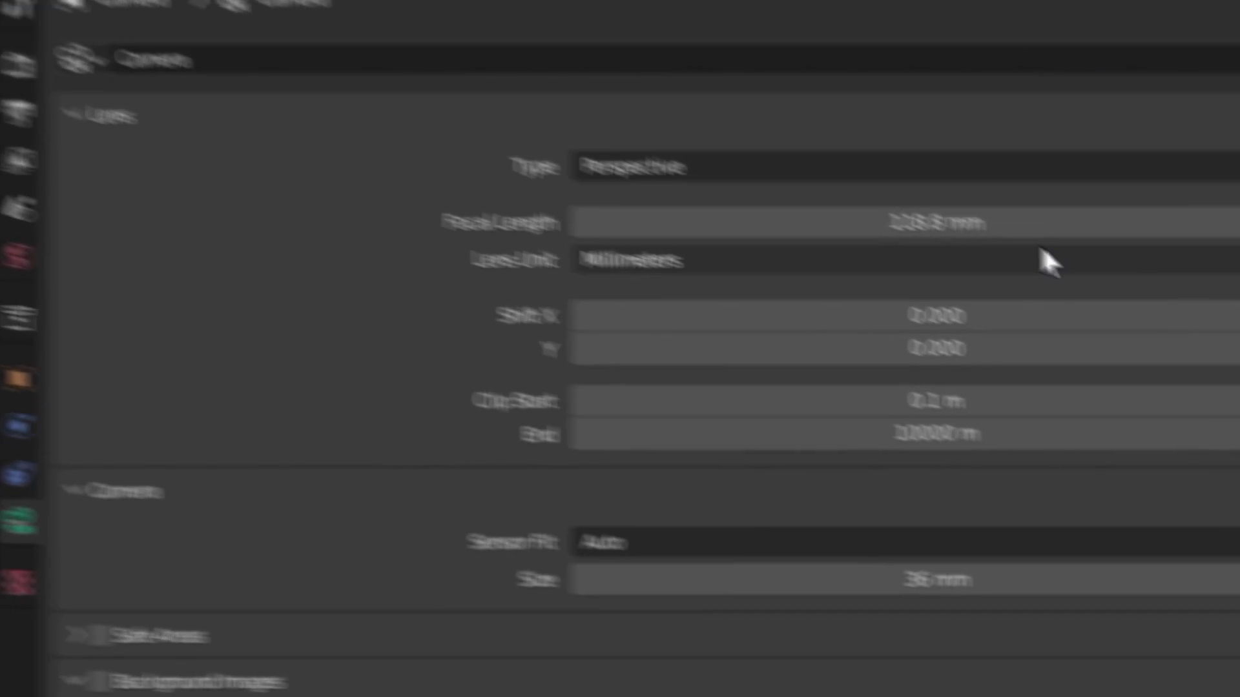
# - Adjust the camera's focal length, and move the camera along X toward the character with a keyframe at frame 99
pyautogui.moveTo(1230, 359); pyautogui.dragTo(1150, 360)
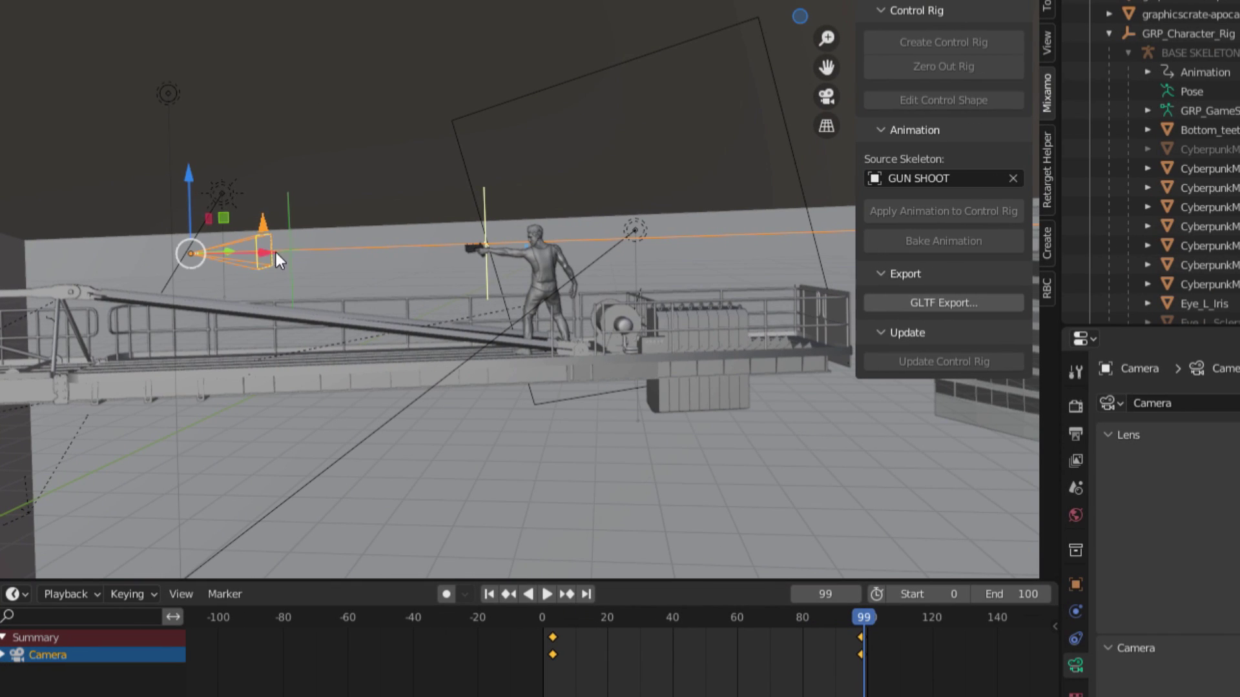
pyautogui.moveTo(266, 254); pyautogui.dragTo(354, 265)
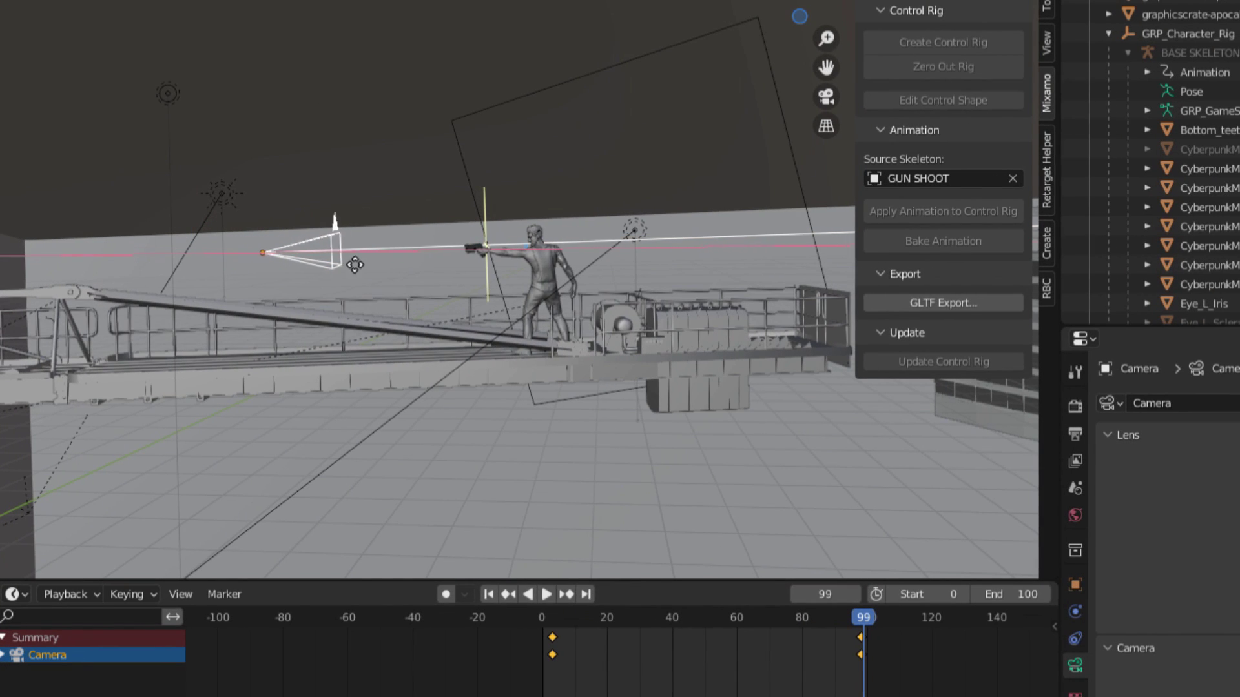
pyautogui.press('i')
pyautogui.click(582, 322)
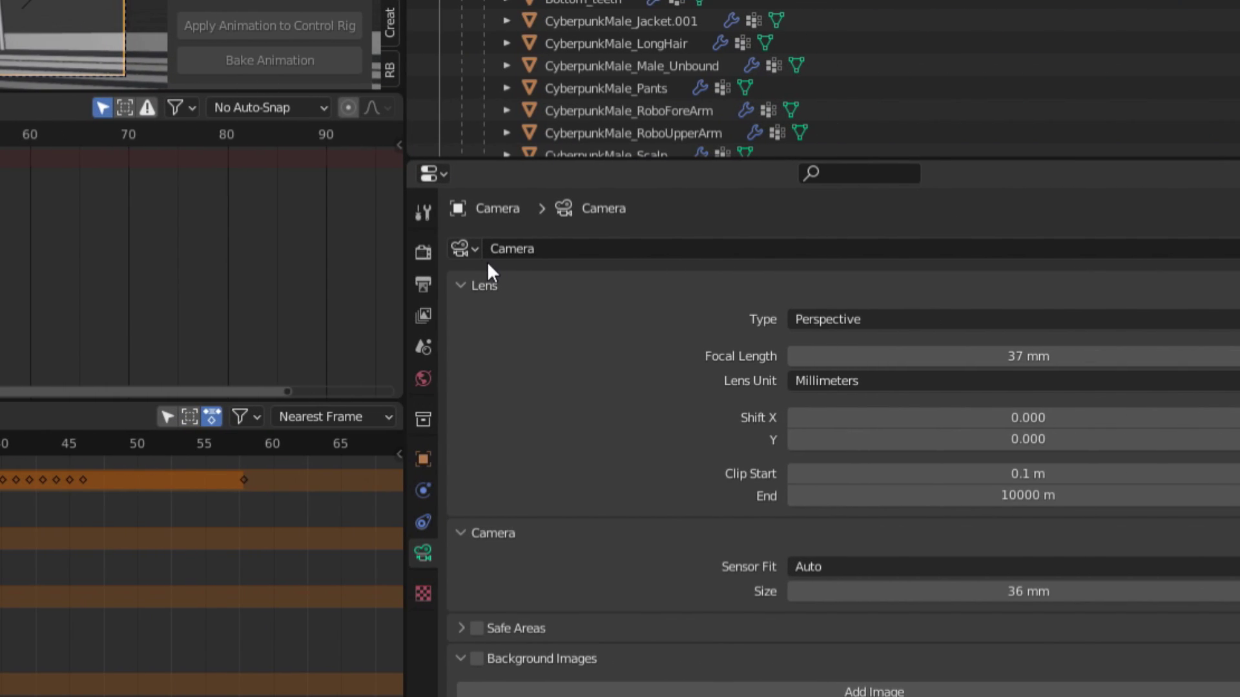
# - Add a Copy Location object constraint to the camera
pyautogui.click(427, 492)
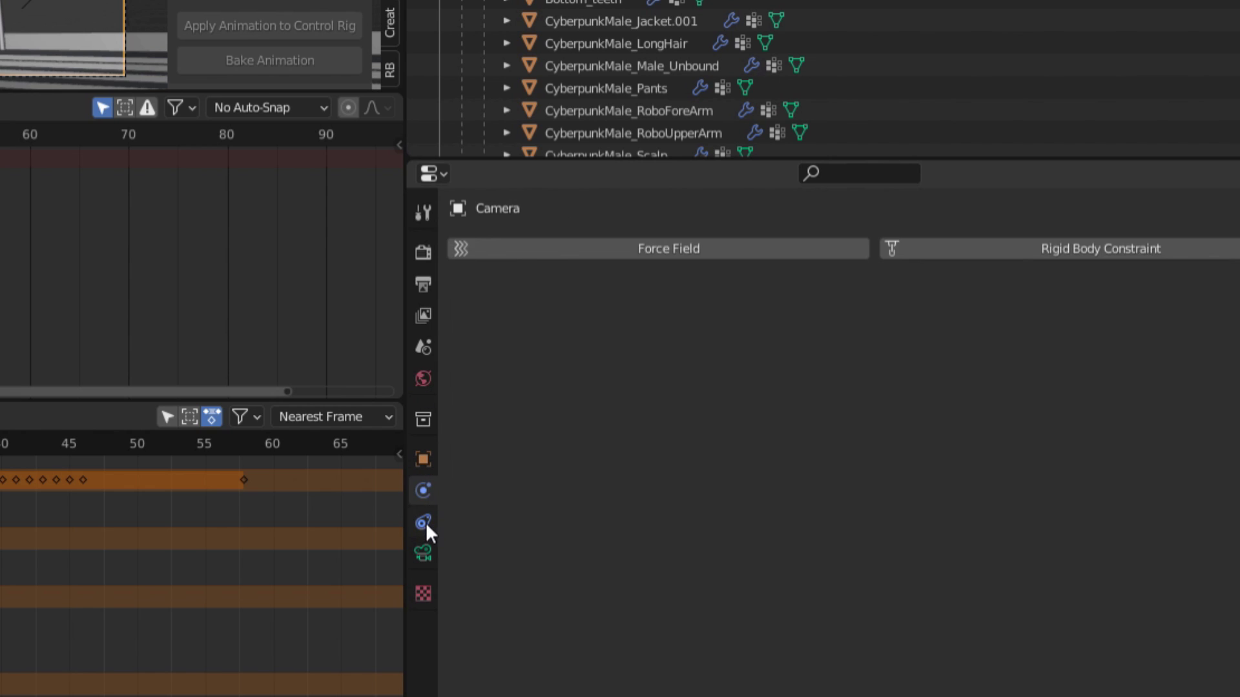
pyautogui.click(425, 522)
pyautogui.click(969, 250)
pyautogui.click(710, 308)
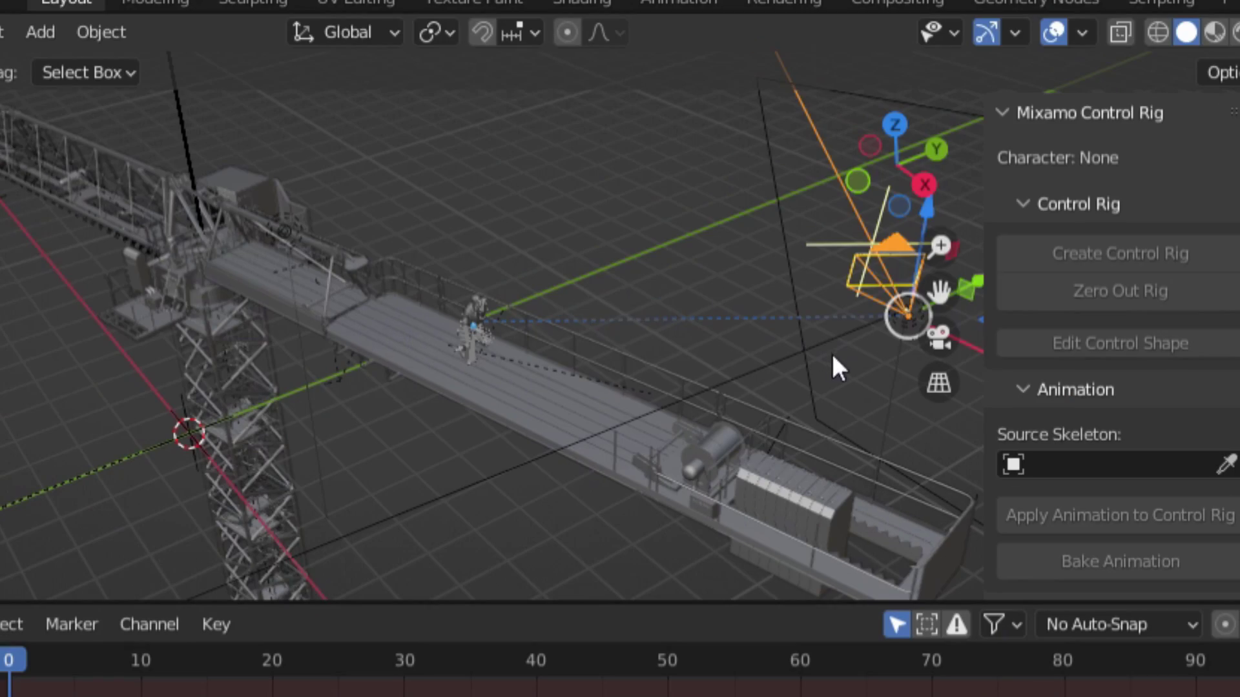
# - Looking through the camera at frame 23, rotate it about the Z axis and insert a keyframe, playing back the animation to check
pyautogui.press('KP_0')
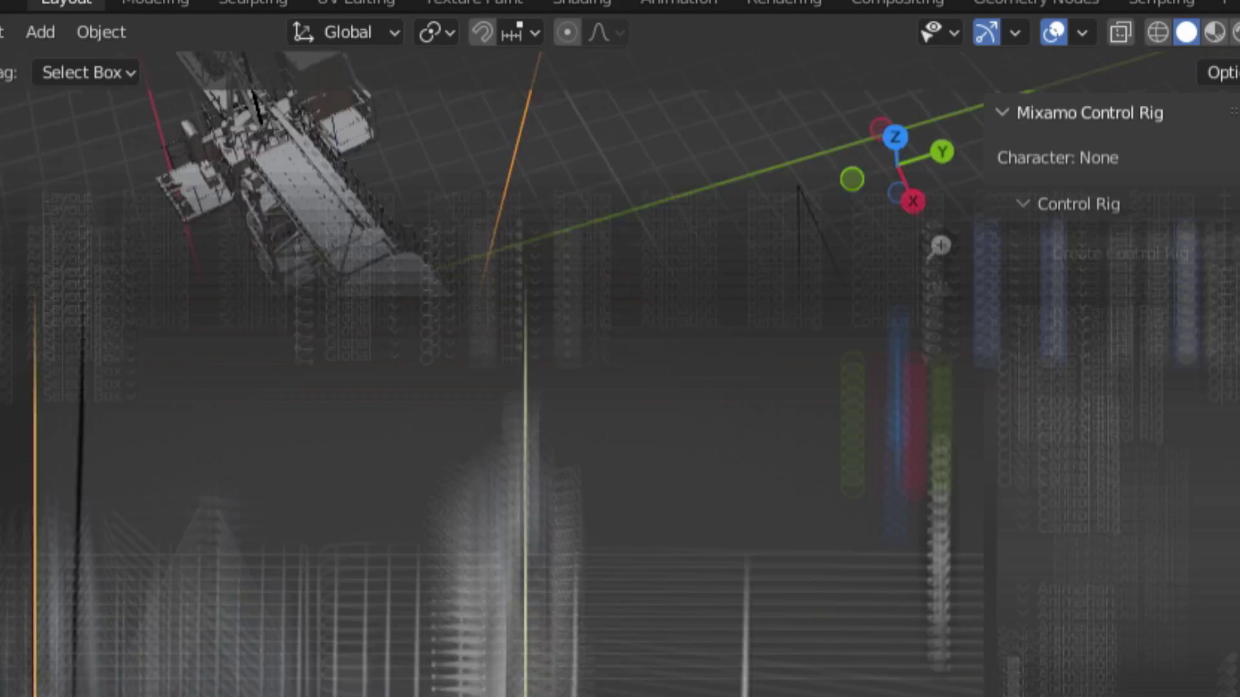
pyautogui.moveTo(19, 660); pyautogui.dragTo(285, 652)
pyautogui.moveTo(285, 653); pyautogui.dragTo(331, 651)
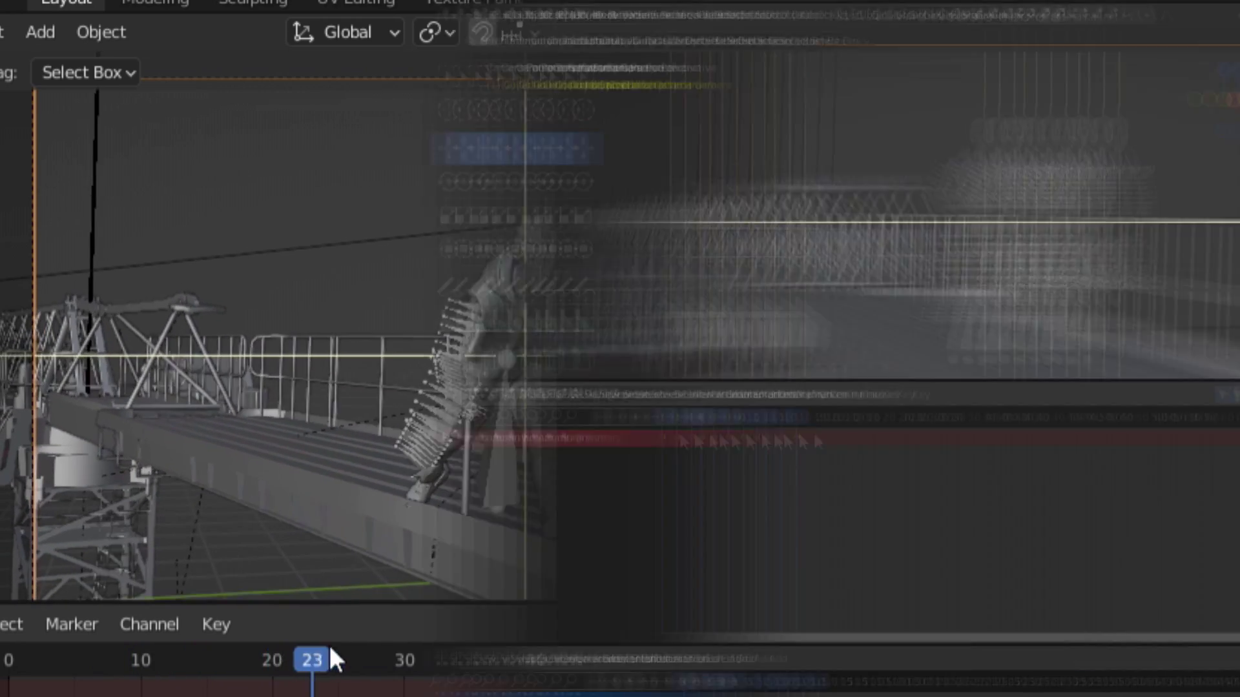
pyautogui.press('r')
pyautogui.press('z')
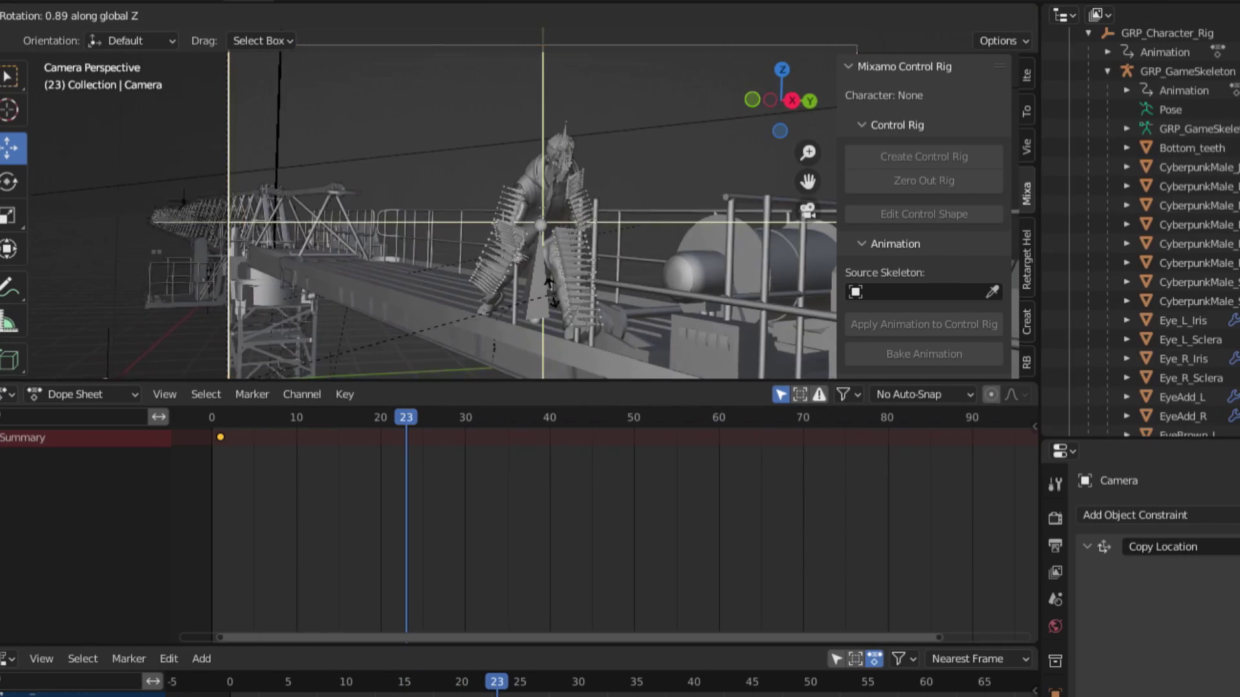
pyautogui.press('Return')
pyautogui.press('r')
pyautogui.press('z')
pyautogui.press('Return')
pyautogui.press('i')
pyautogui.press('space')
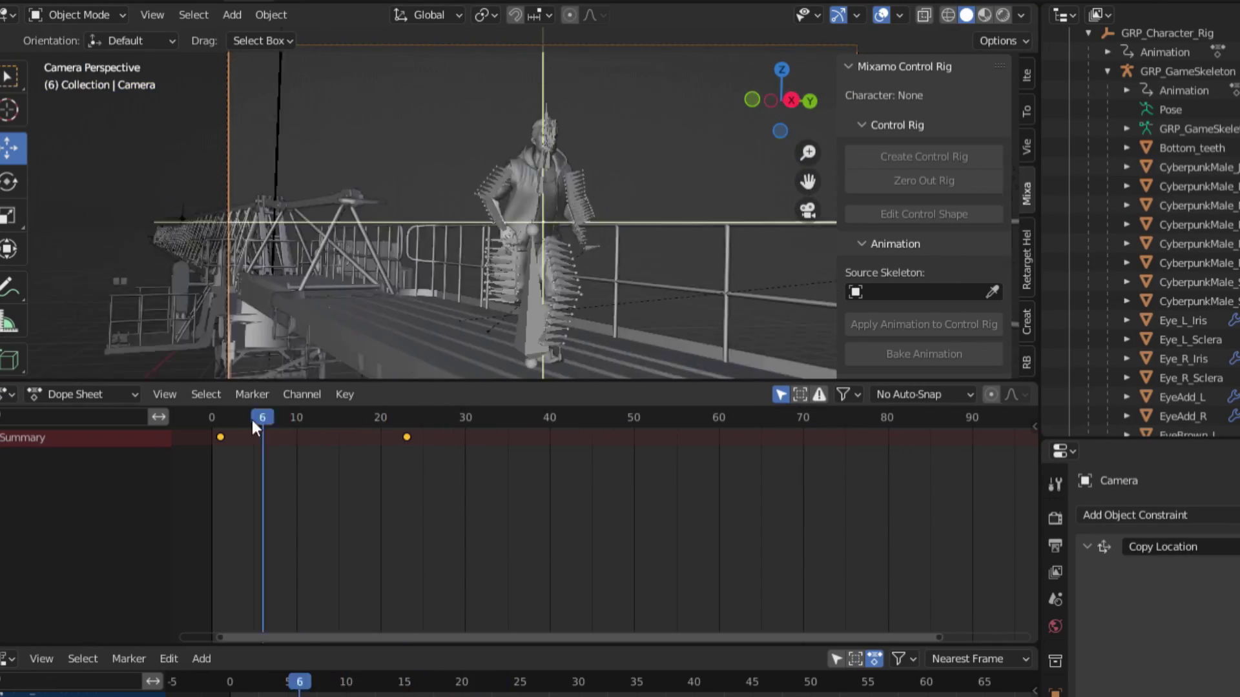
# - Add a Bezier circle curve near the character on the crane platform
pyautogui.moveTo(531, 299); pyautogui.dragTo(437, 320, button='middle')
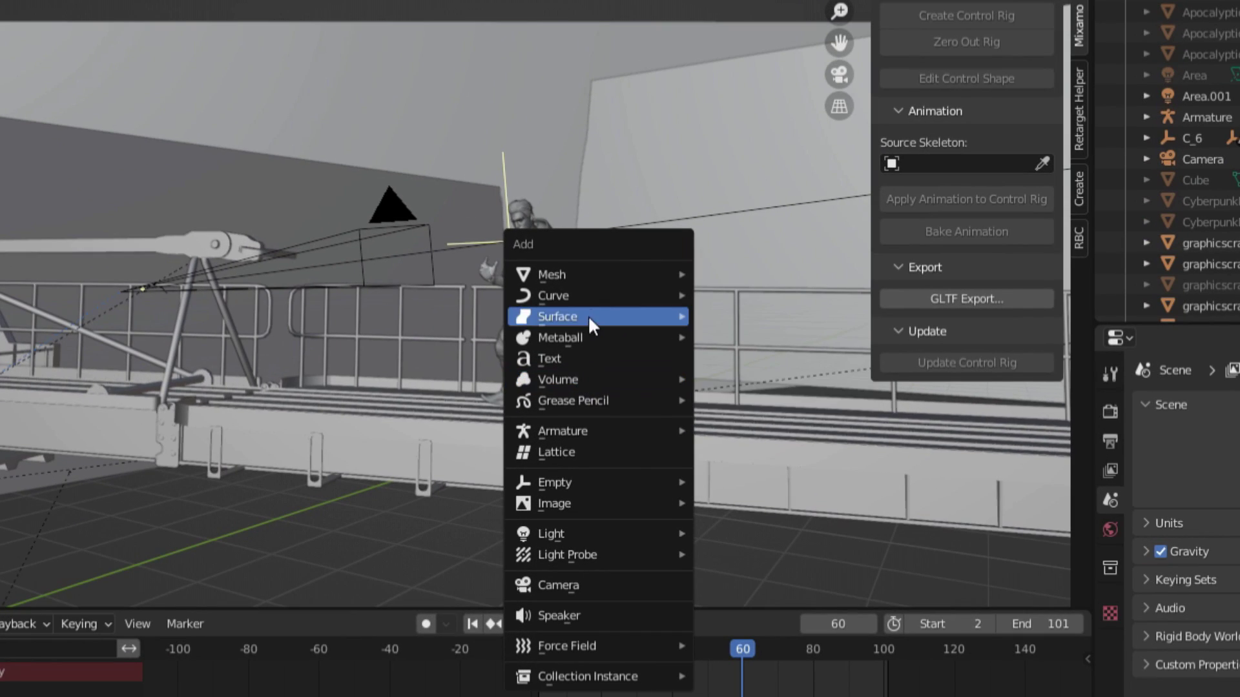
pyautogui.moveTo(595, 296)
pyautogui.click(719, 315)
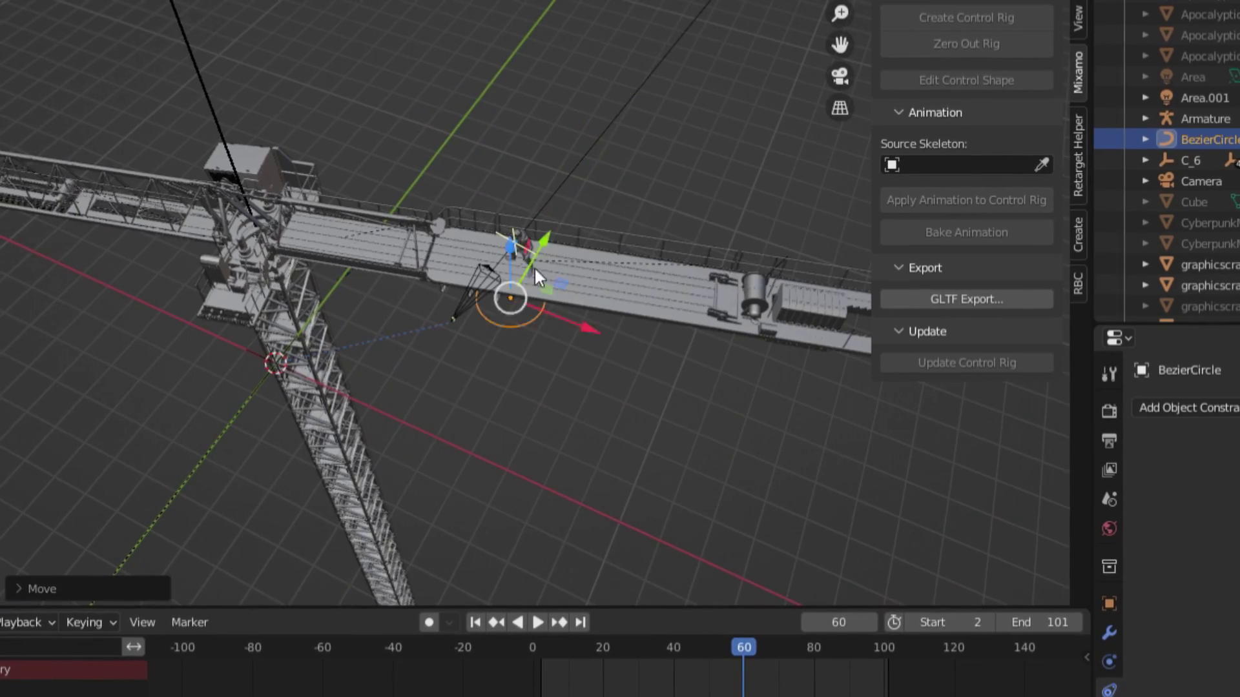
pyautogui.press('KP_Decimal')
pyautogui.moveTo(505, 195); pyautogui.dragTo(563, 284, button='middle')
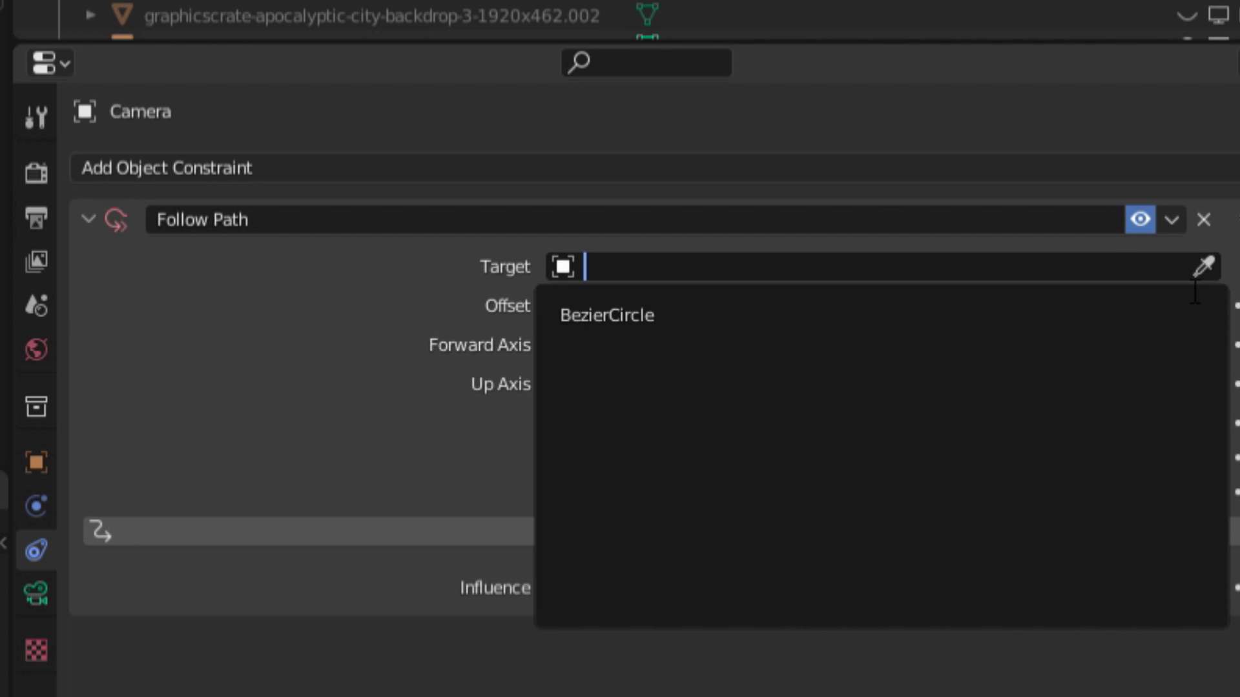
# - Set BezierCircle as the target of the camera's Follow Path constraint and adjust the constraint's offset
pyautogui.click(589, 313)
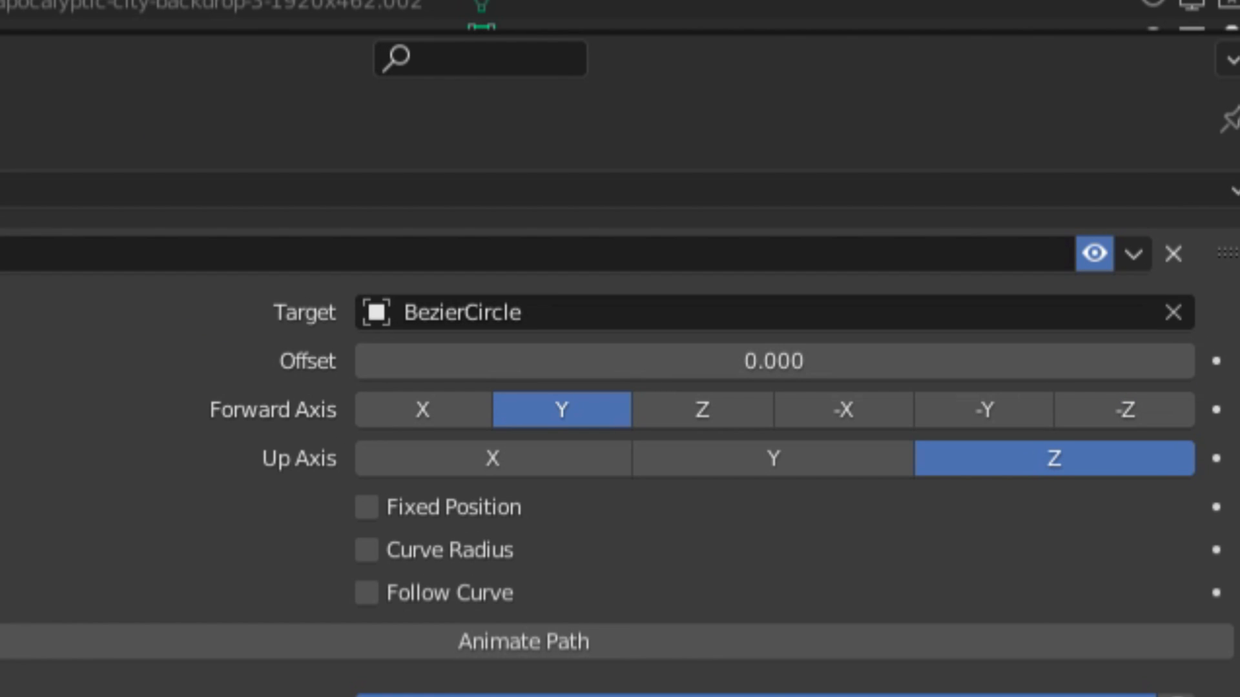
pyautogui.moveTo(550, 375); pyautogui.dragTo(633, 375)
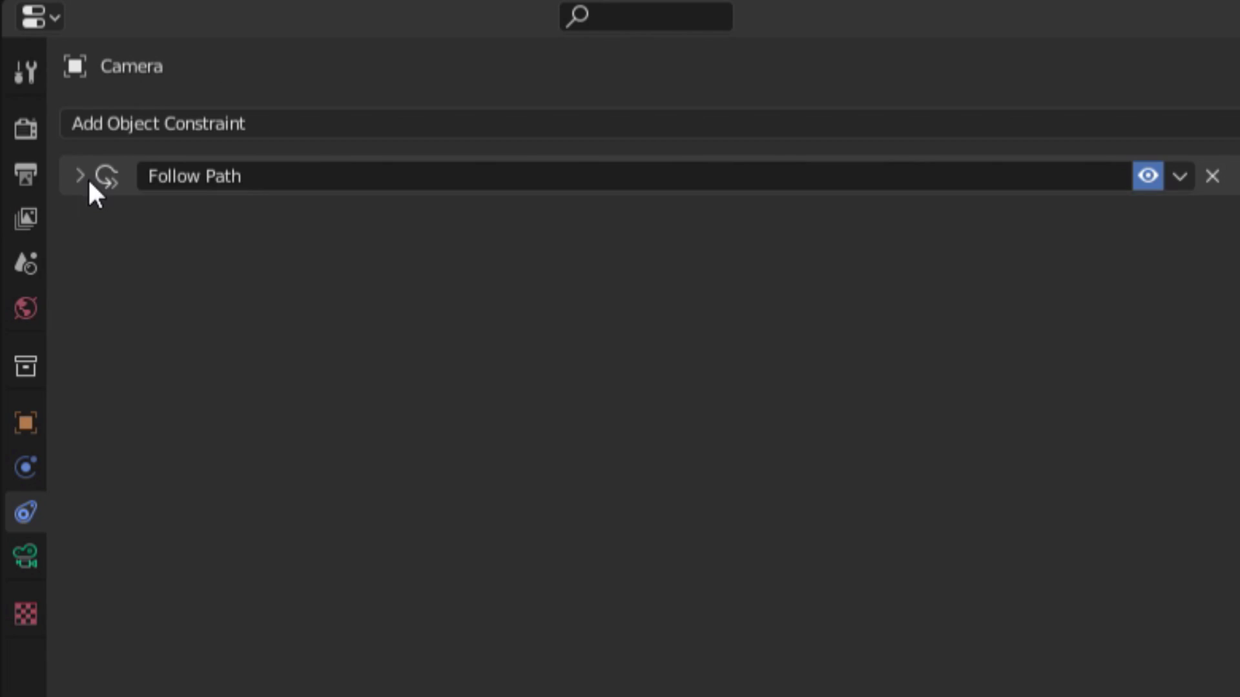
# - Add a Track To constraint to the camera and activate the picker for its target object
pyautogui.click(1181, 487)
pyautogui.click(590, 352)
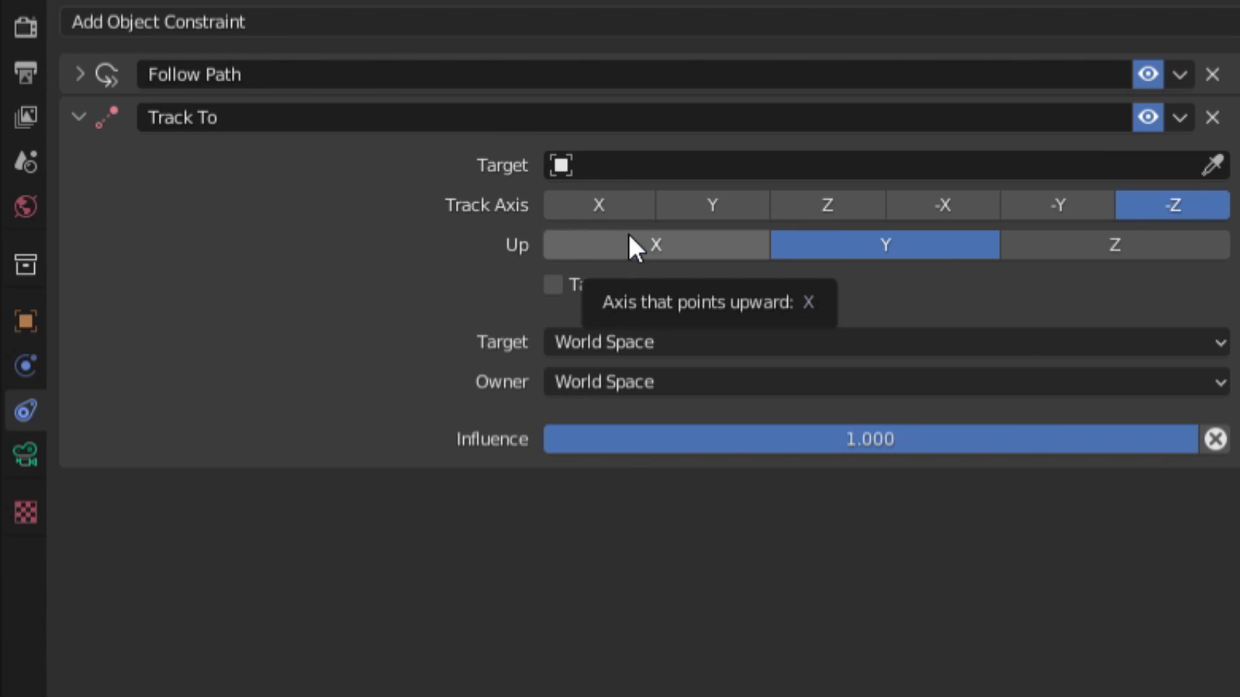
pyautogui.click(1212, 165)
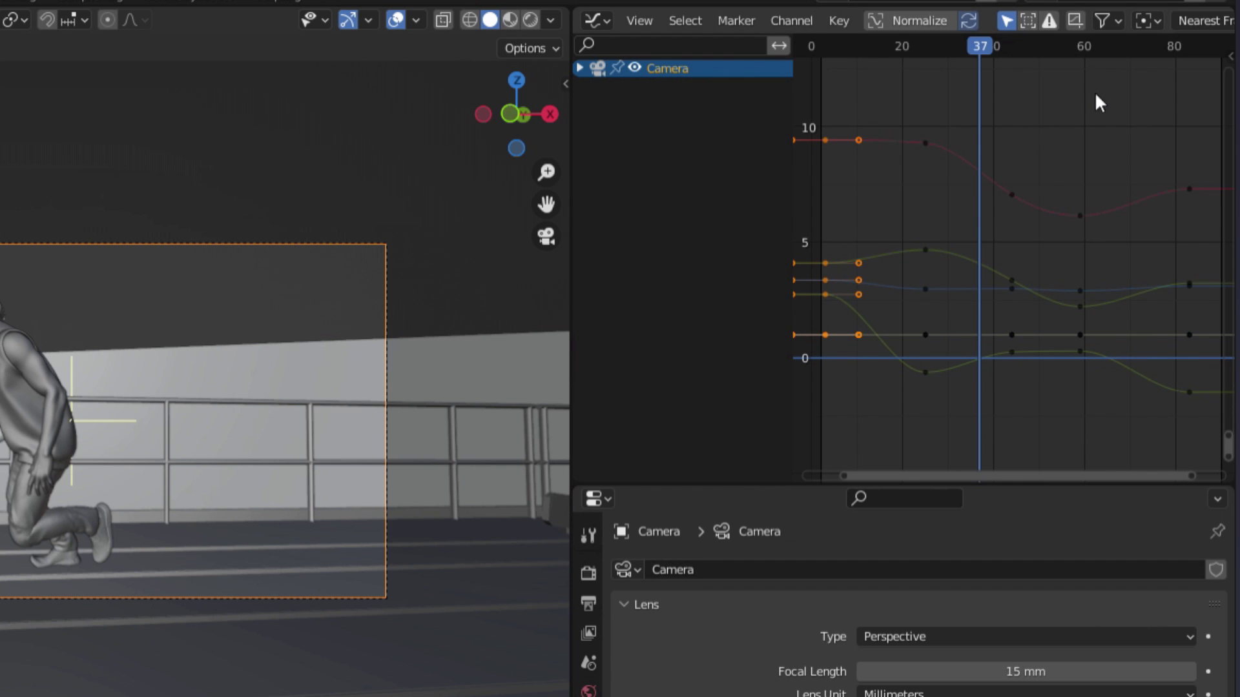
# - Add a Noise modifier to the camera's Z Location curve in the graph editor
pyautogui.click(688, 183)
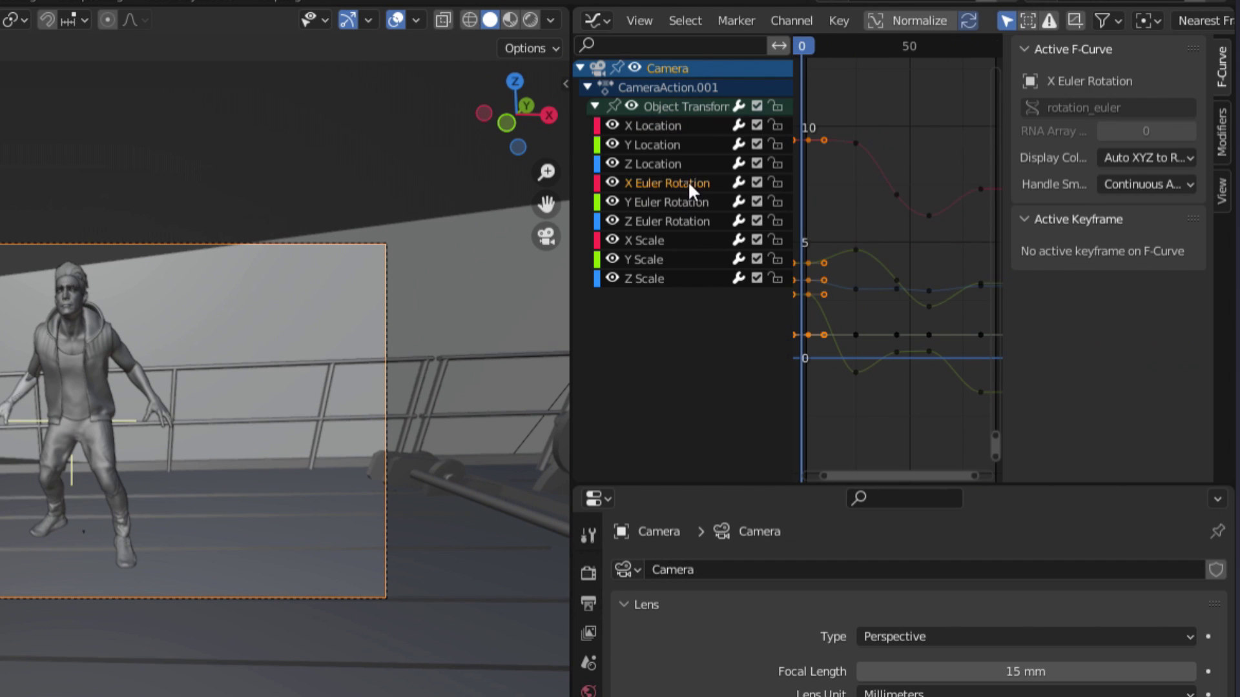
pyautogui.scroll(1, 886, 299)
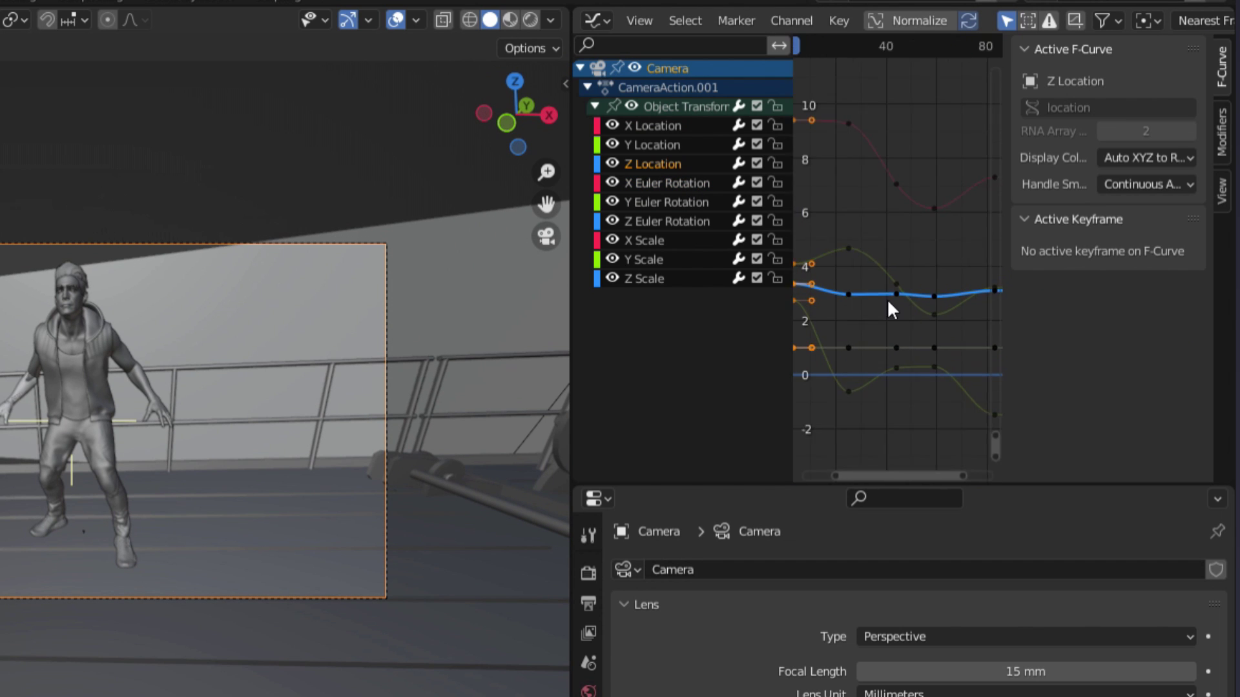
pyautogui.click(1221, 133)
pyautogui.click(1082, 50)
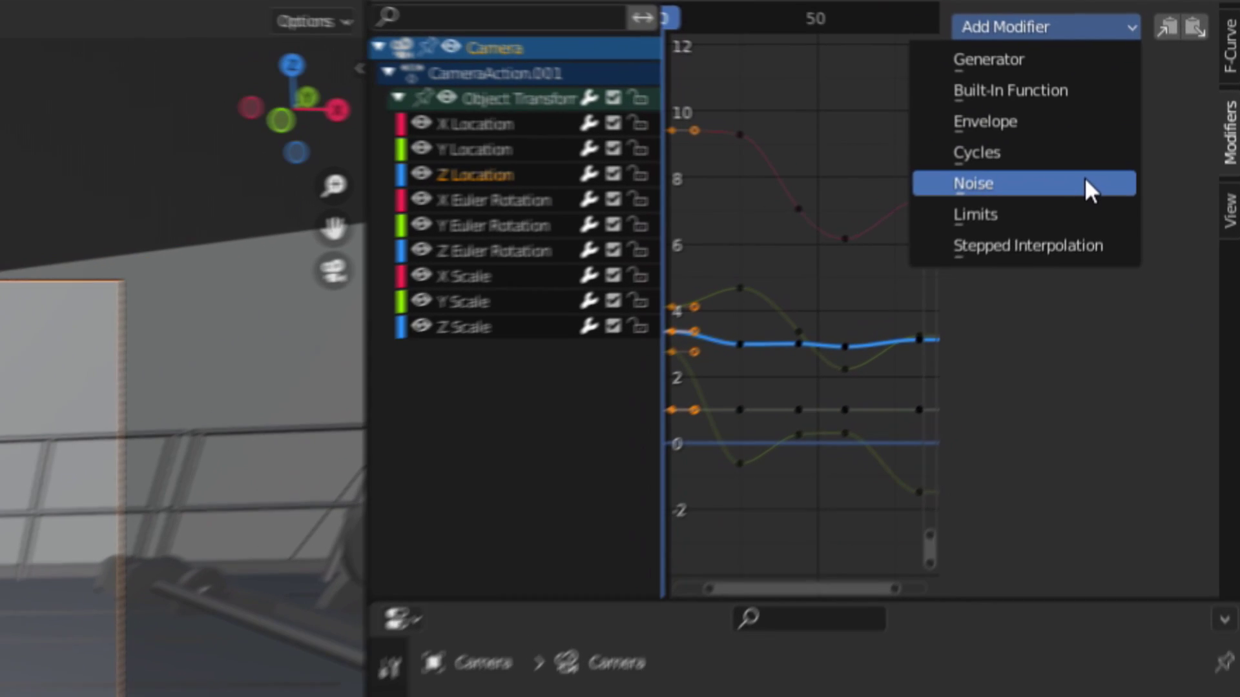
pyautogui.click(1086, 183)
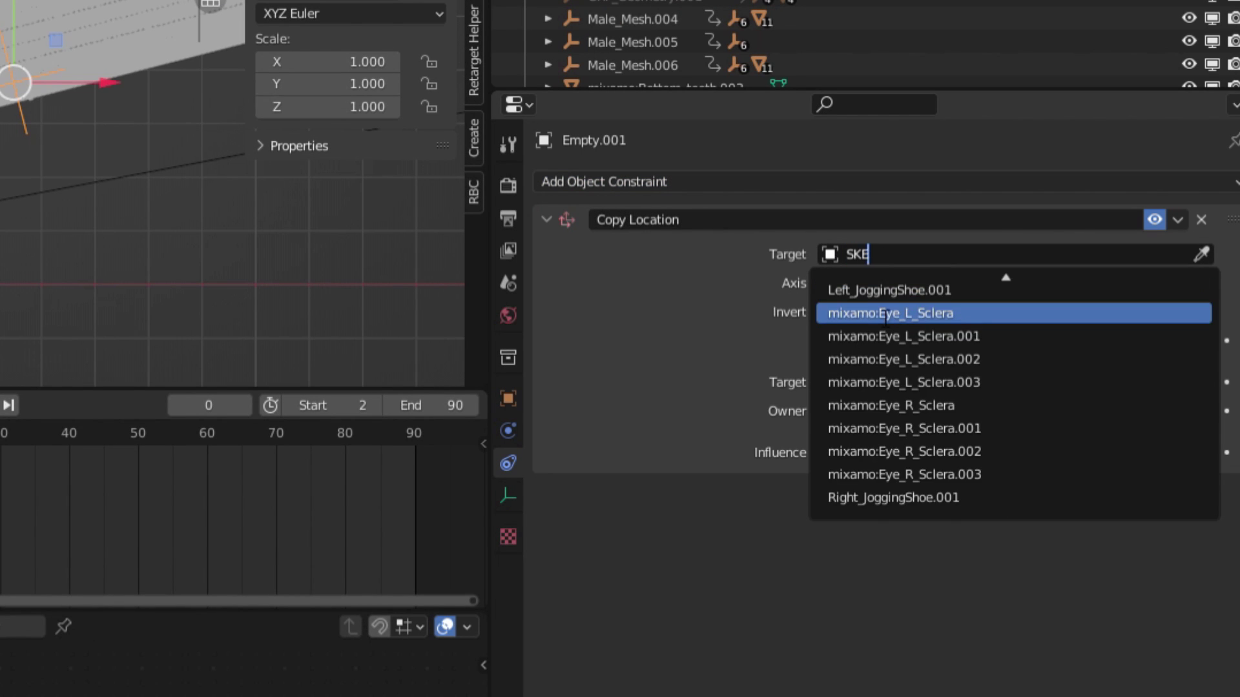
# - Set the empty's Copy Location constraint to target GRP_GameSkeleton.003 with the bone Spine1
pyautogui.click(956, 335)
pyautogui.click(930, 282)
pyautogui.click(943, 409)
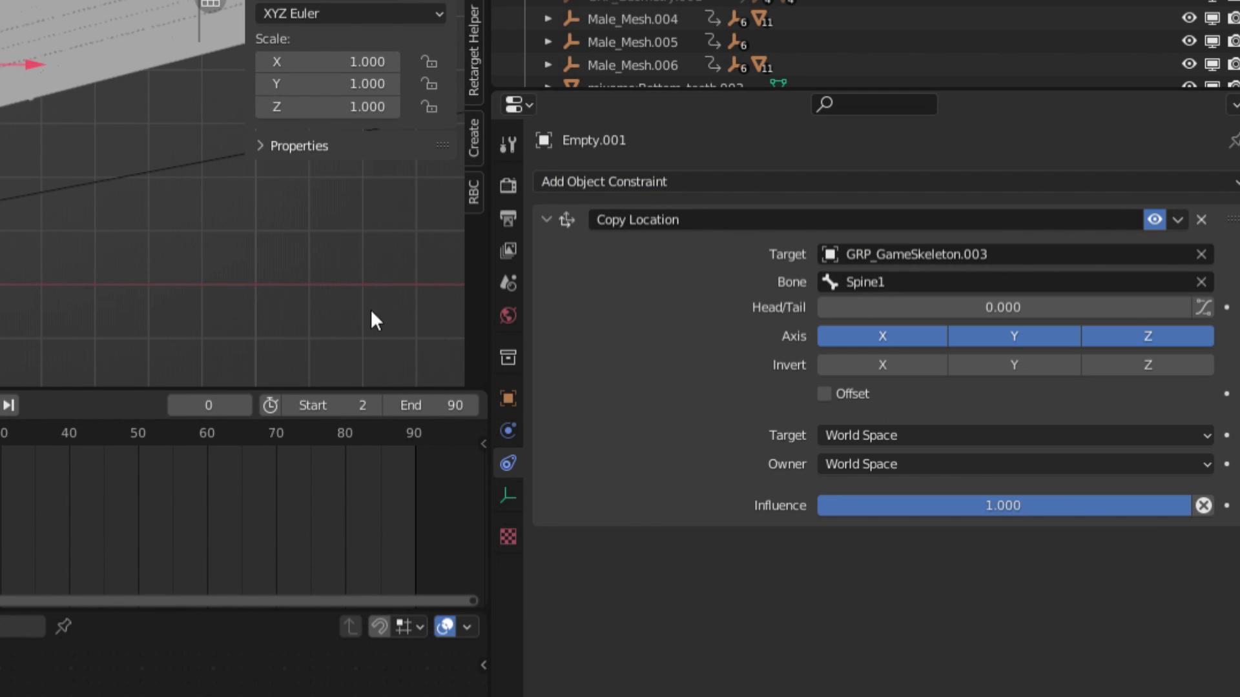
# - Add a Copy Rotation constraint to Empty.001 and choose its target skeleton and bone
pyautogui.click(584, 181)
pyautogui.click(762, 271)
pyautogui.click(874, 285)
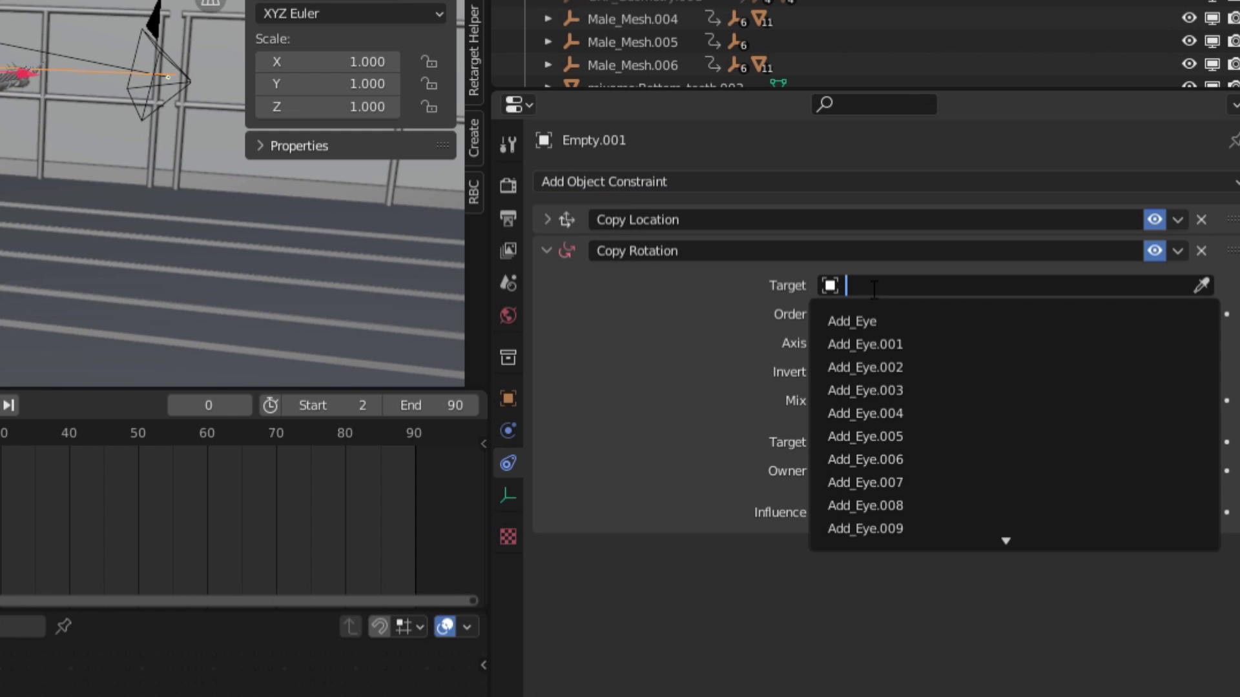
pyautogui.click(943, 365)
pyautogui.click(968, 312)
pyautogui.click(936, 443)
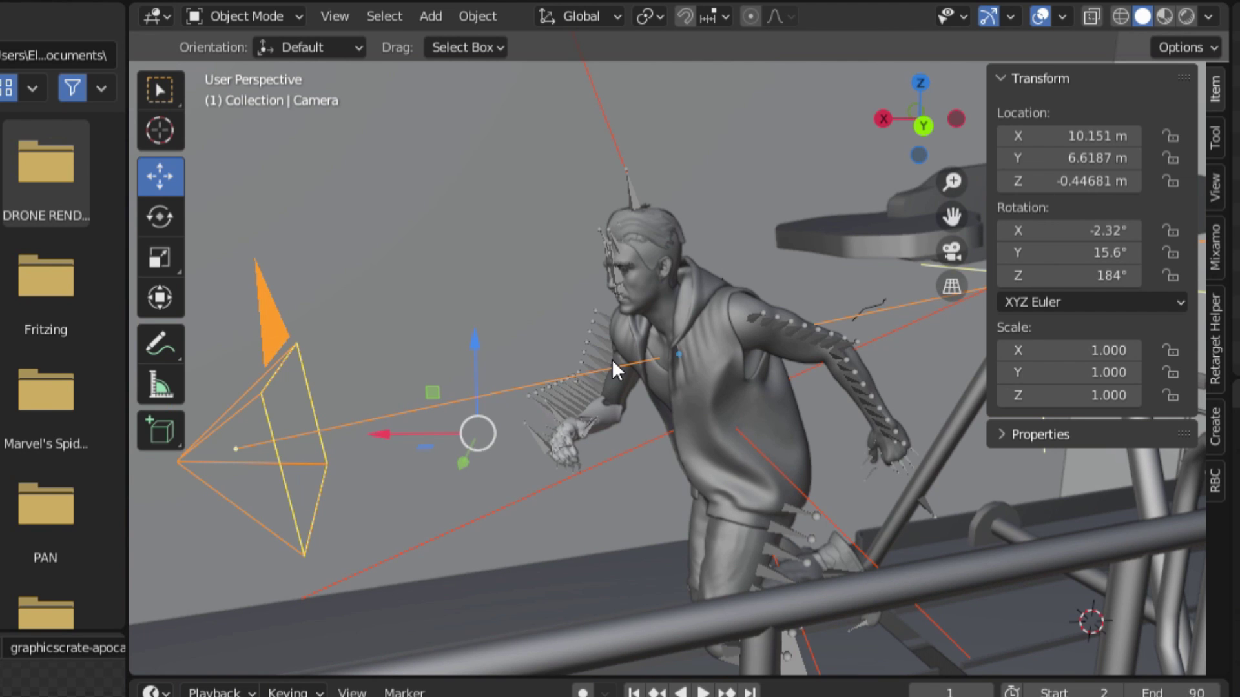
# - Parent the selected camera and empty together
pyautogui.hotkey('ctrl', 'p')
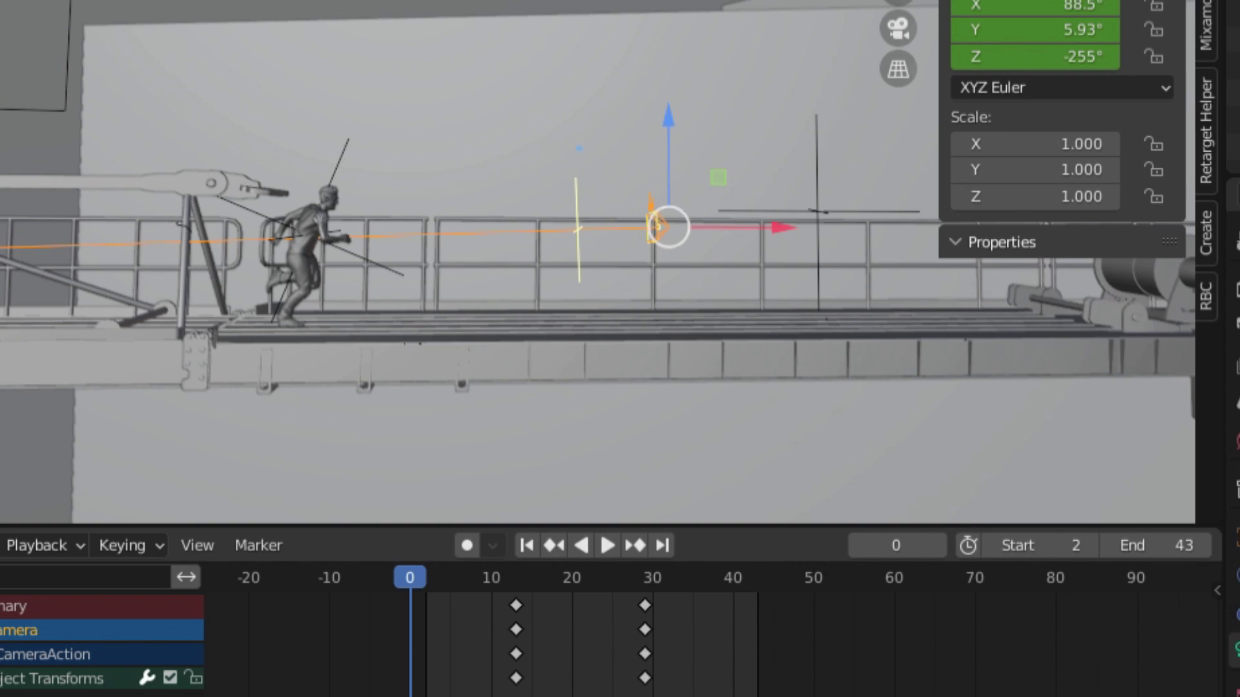
# - Select the camera's keyframes at both times in the timeline and move them
pyautogui.moveTo(464, 696); pyautogui.dragTo(669, 598)
pyautogui.press('g')
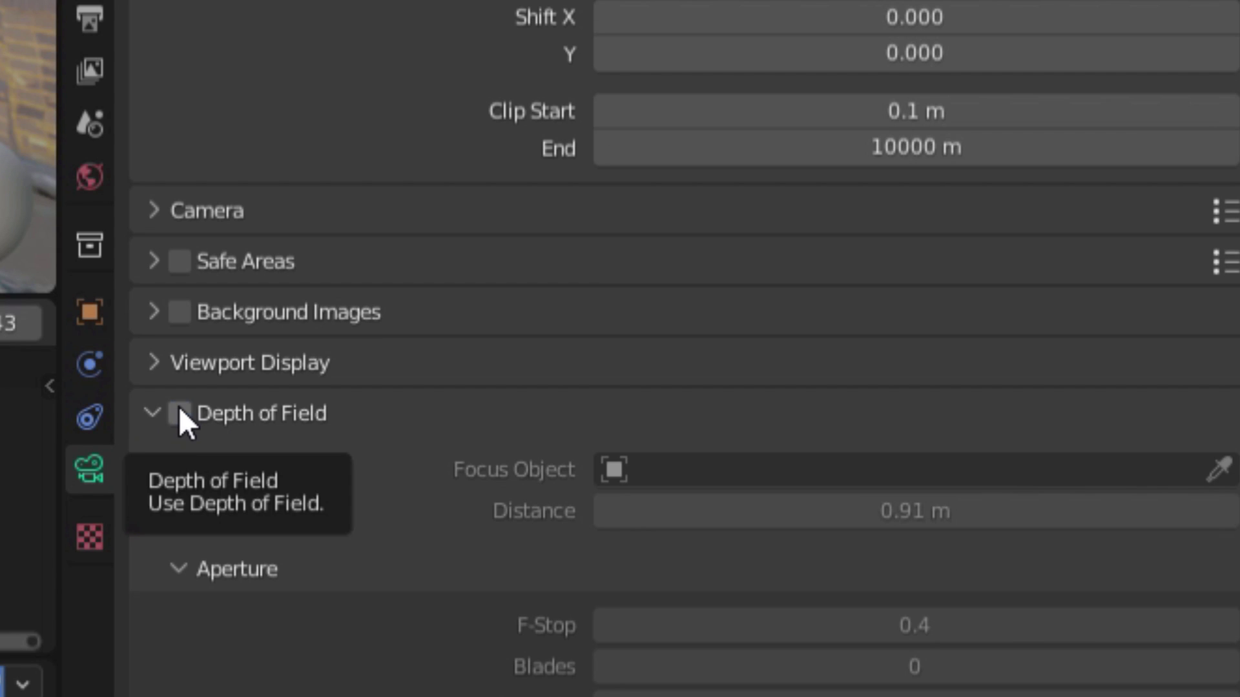
# - Enable Depth of Field for the camera
pyautogui.click(180, 411)
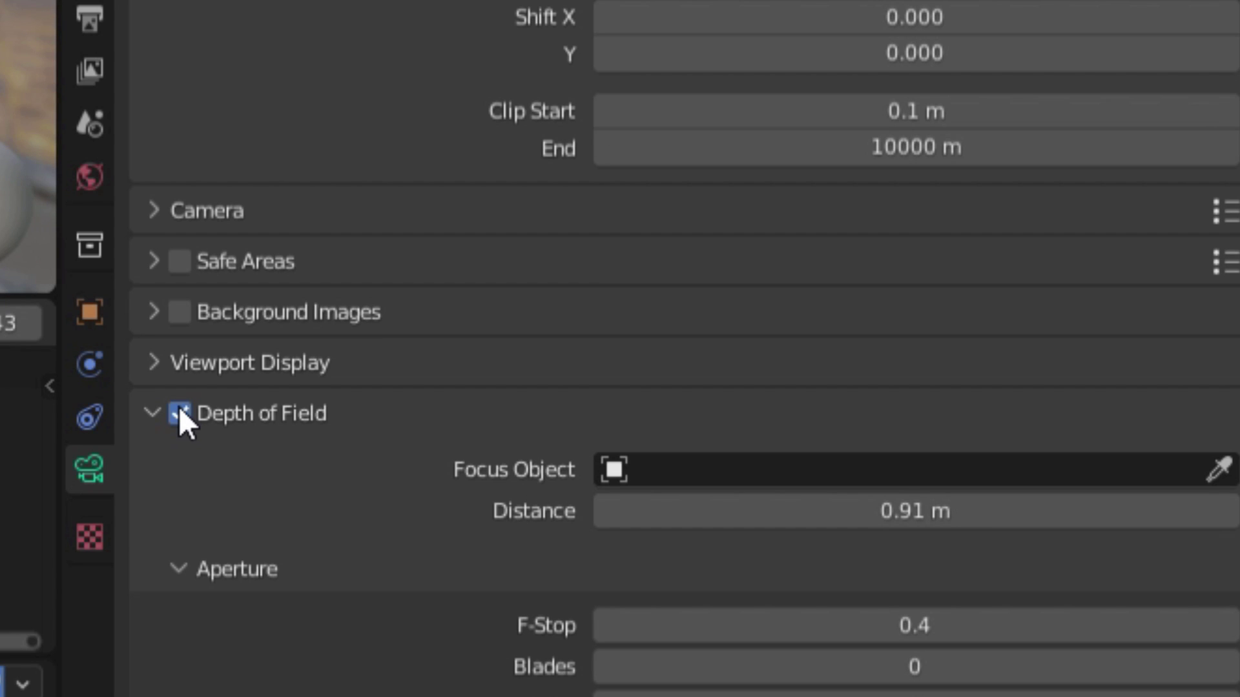